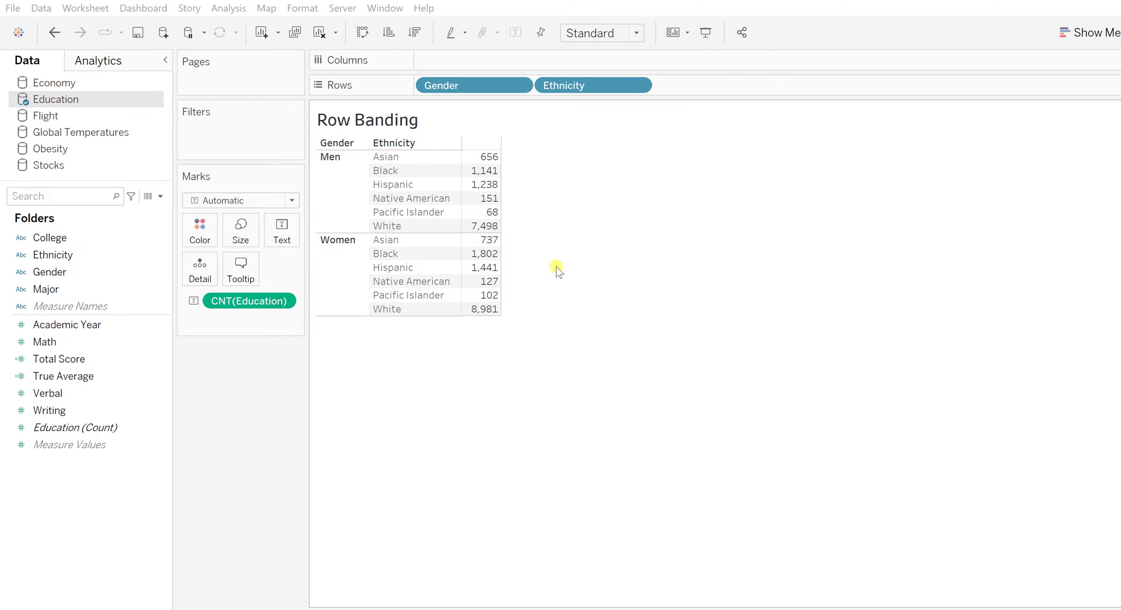
- Select the Ethnicity header column in the table
left_click(395, 185)
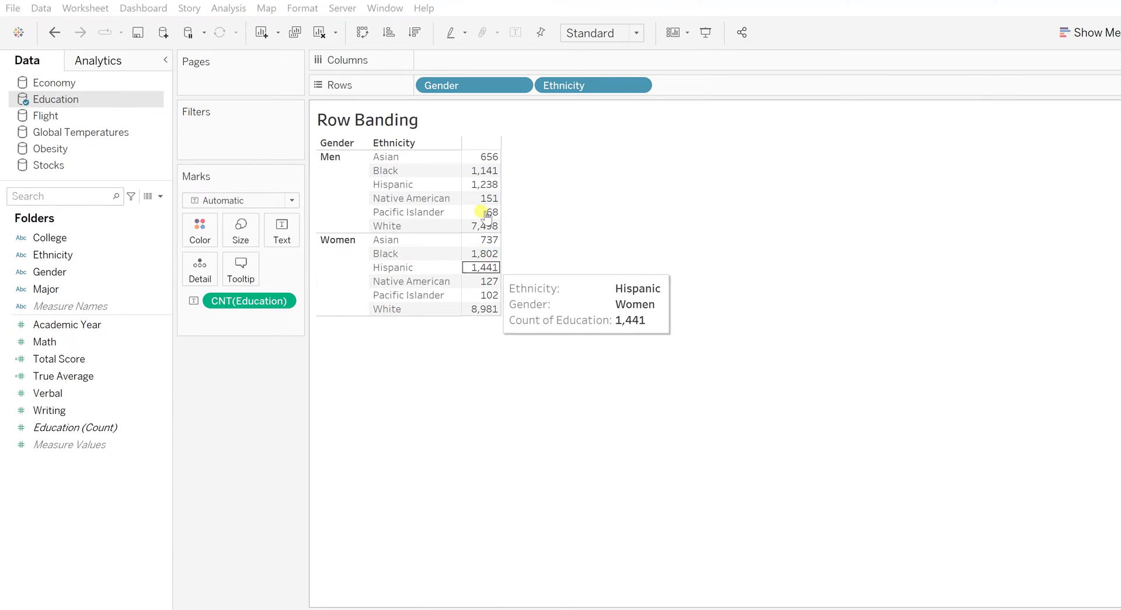
mouse_move(487, 185)
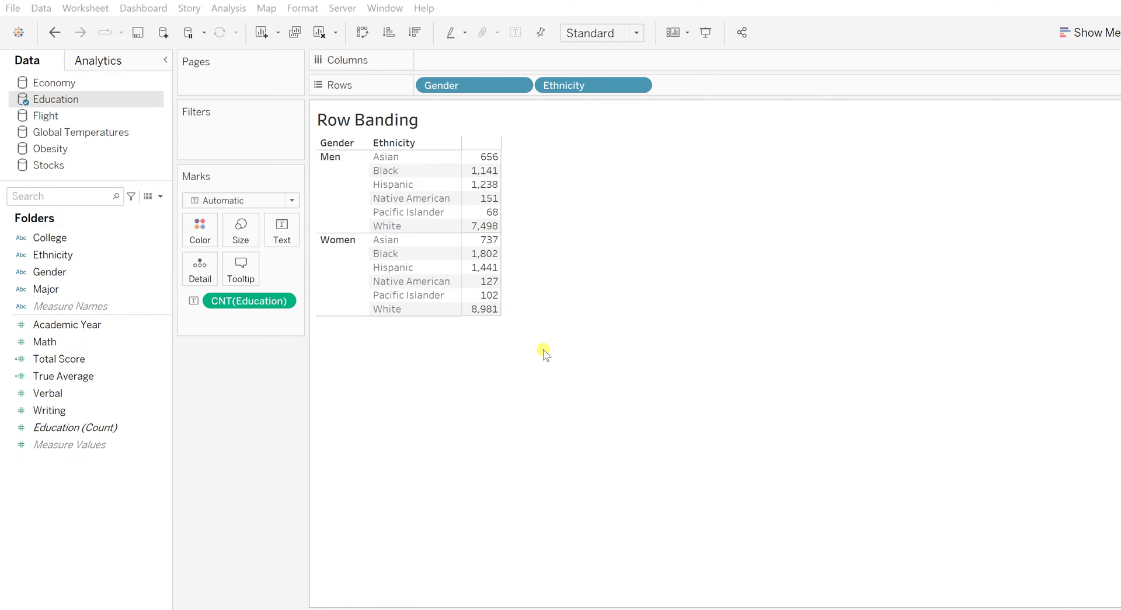
left_click(407, 170)
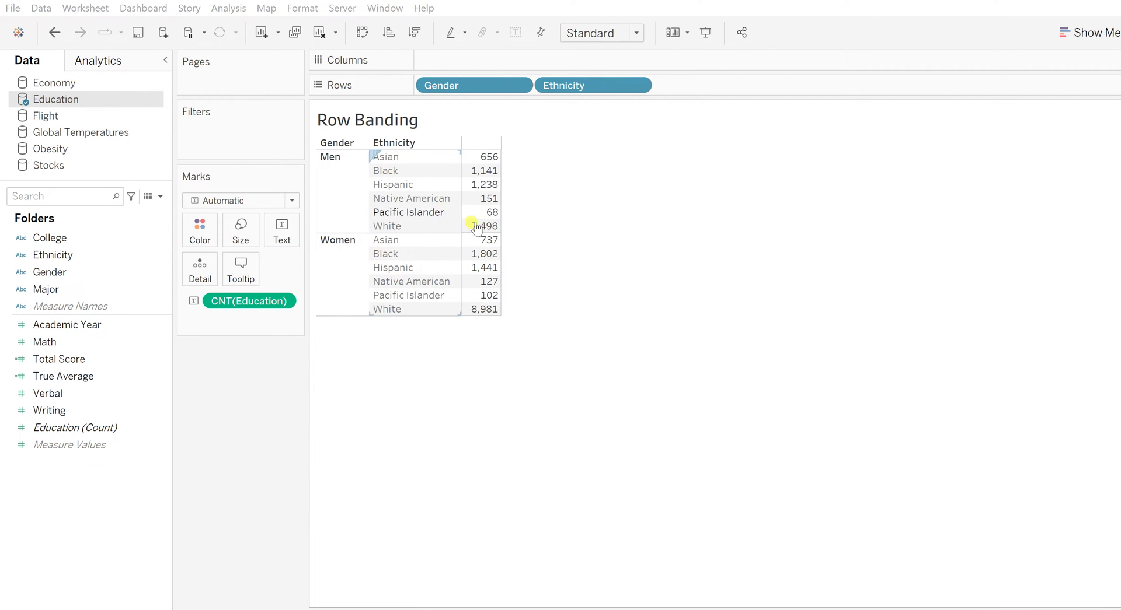
mouse_move(493, 236)
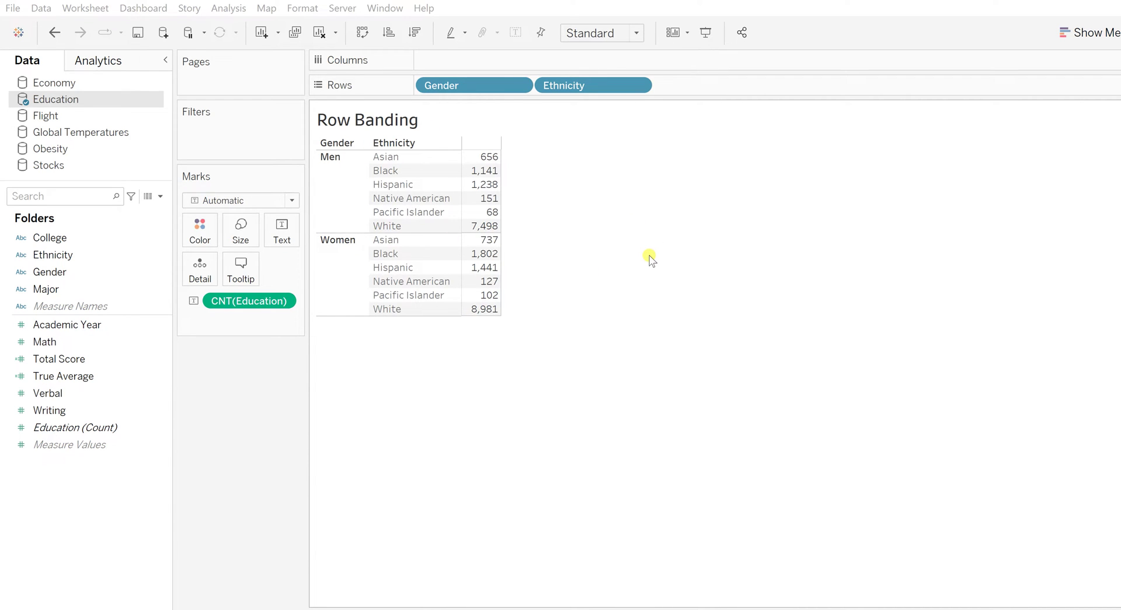
- Open Format for the Ethnicity field and show its Shading settings
right_click(400, 172)
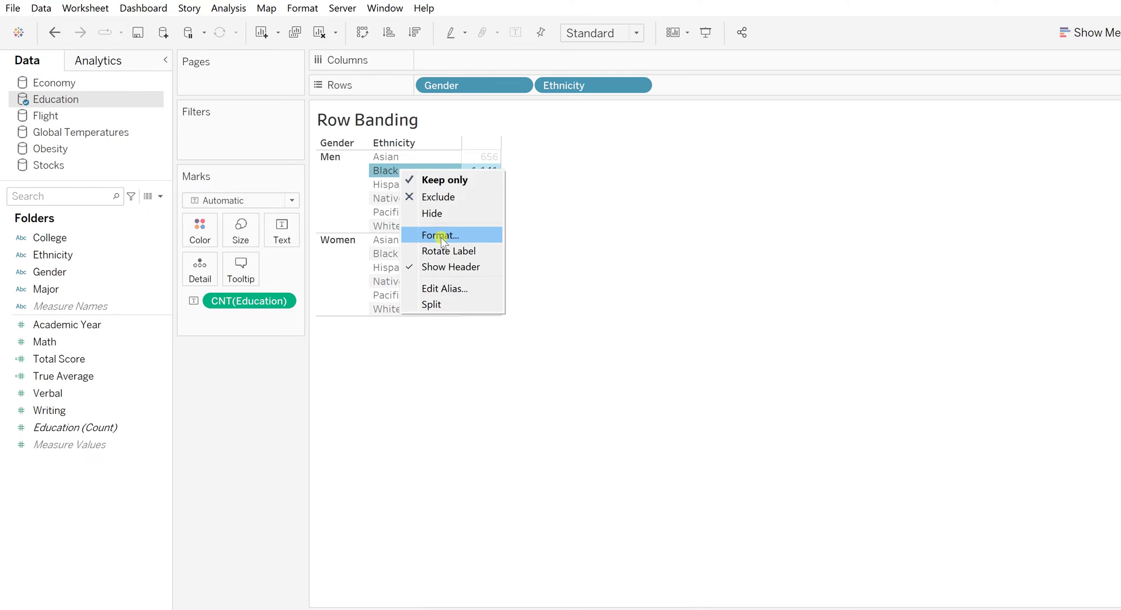
left_click(440, 237)
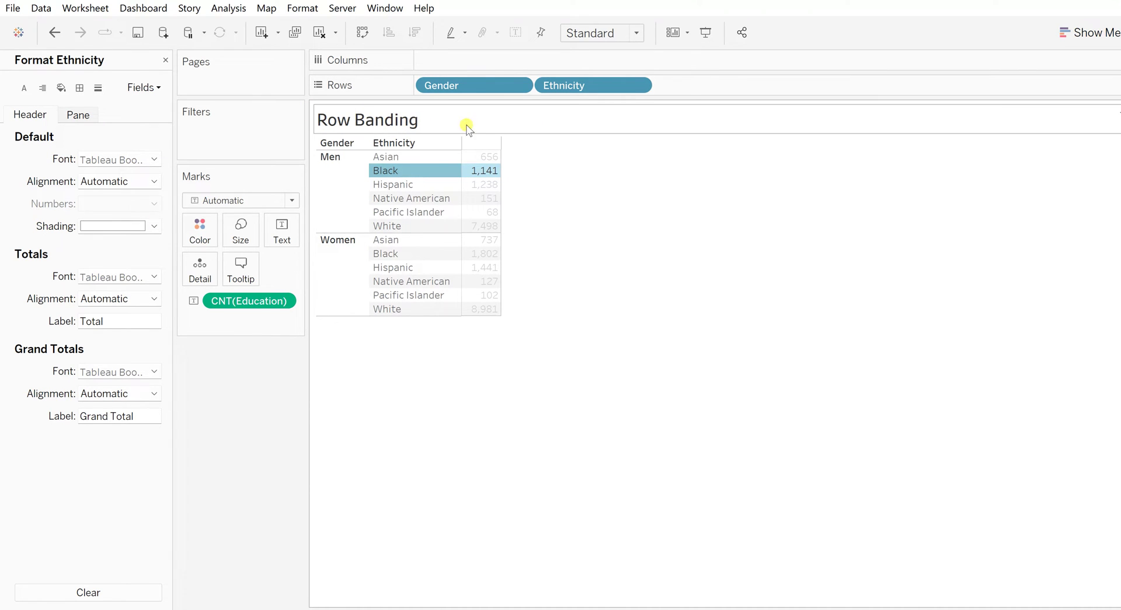
left_click(62, 88)
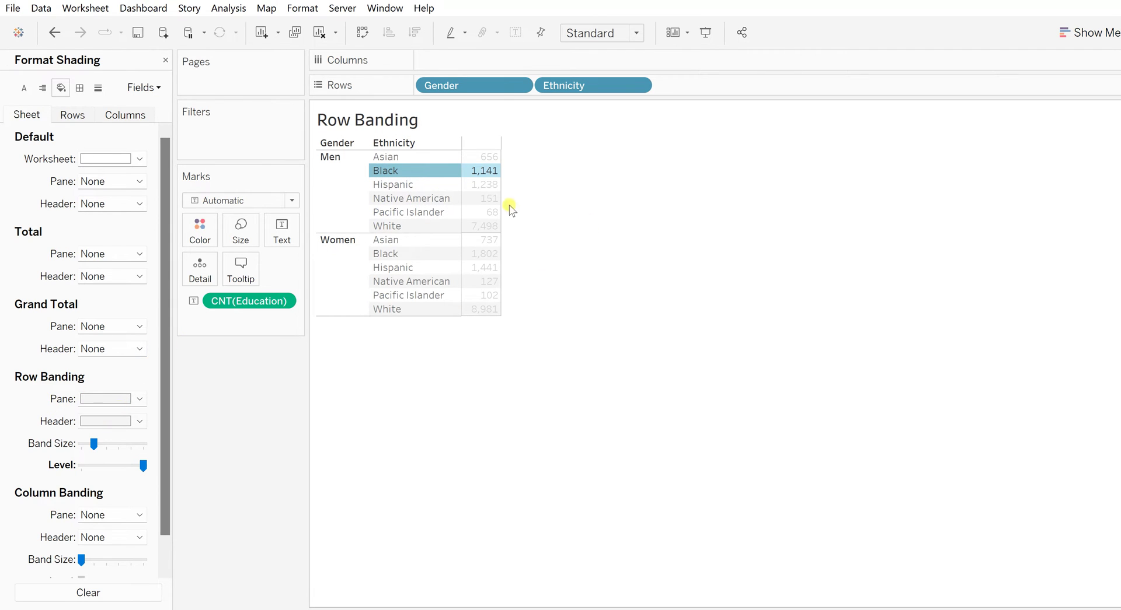
- Set Row Banding pane colour to pink and header colour to peach
left_click(98, 400)
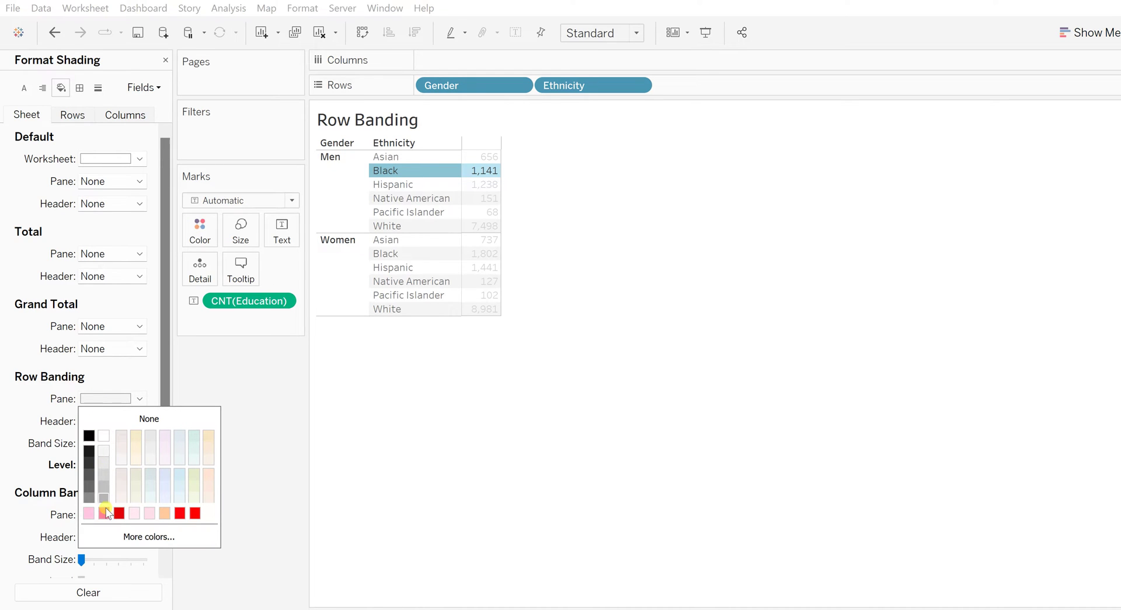
left_click(89, 513)
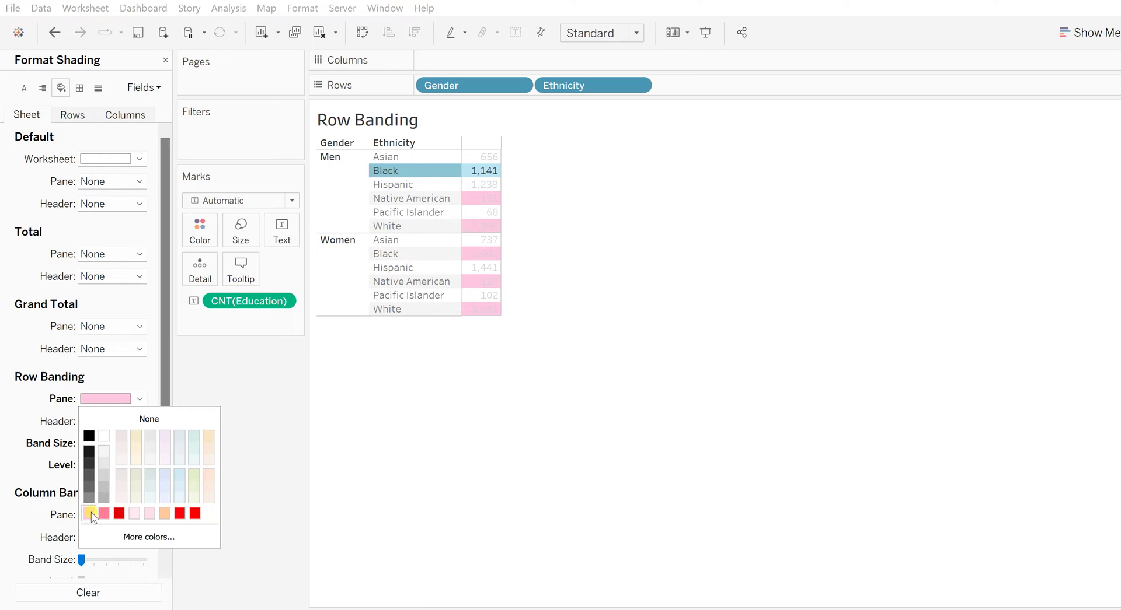
left_click(440, 432)
left_click(482, 158)
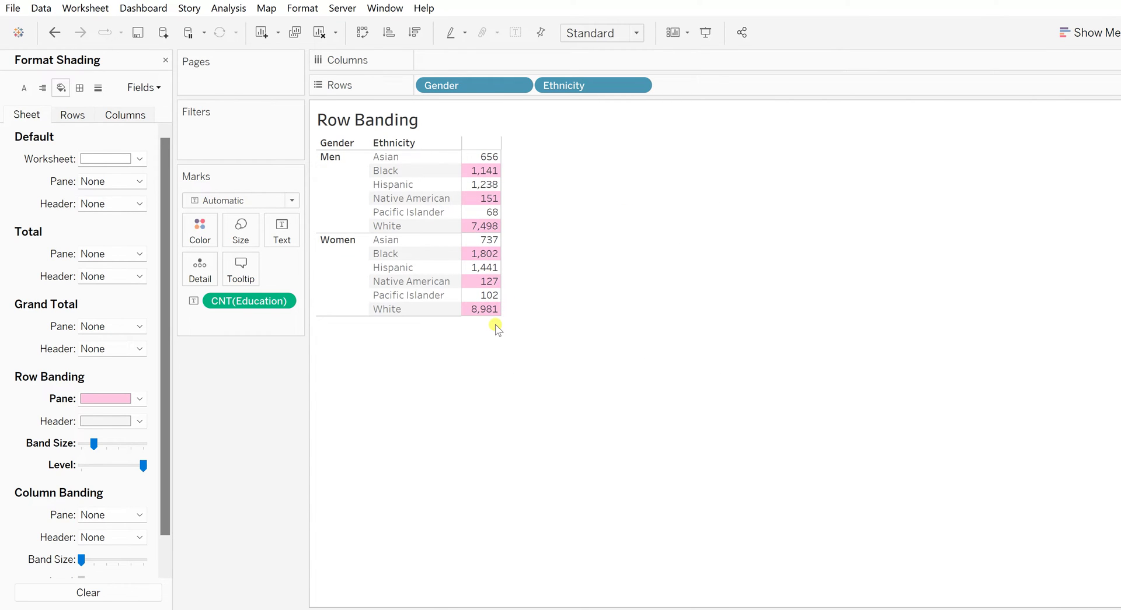
left_click(100, 422)
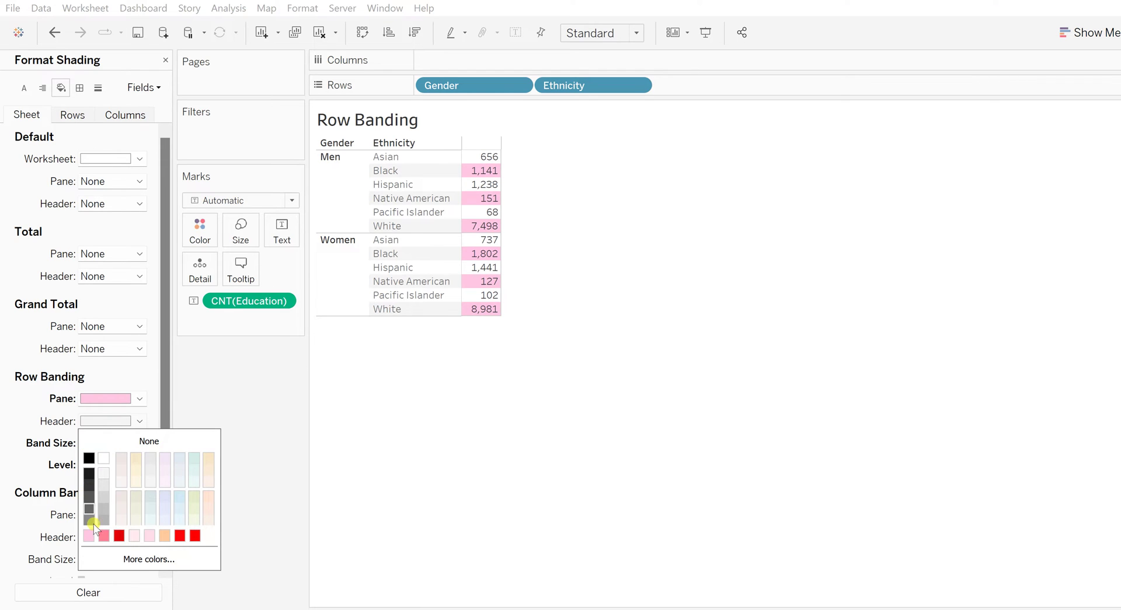
left_click(165, 536)
left_click(421, 390)
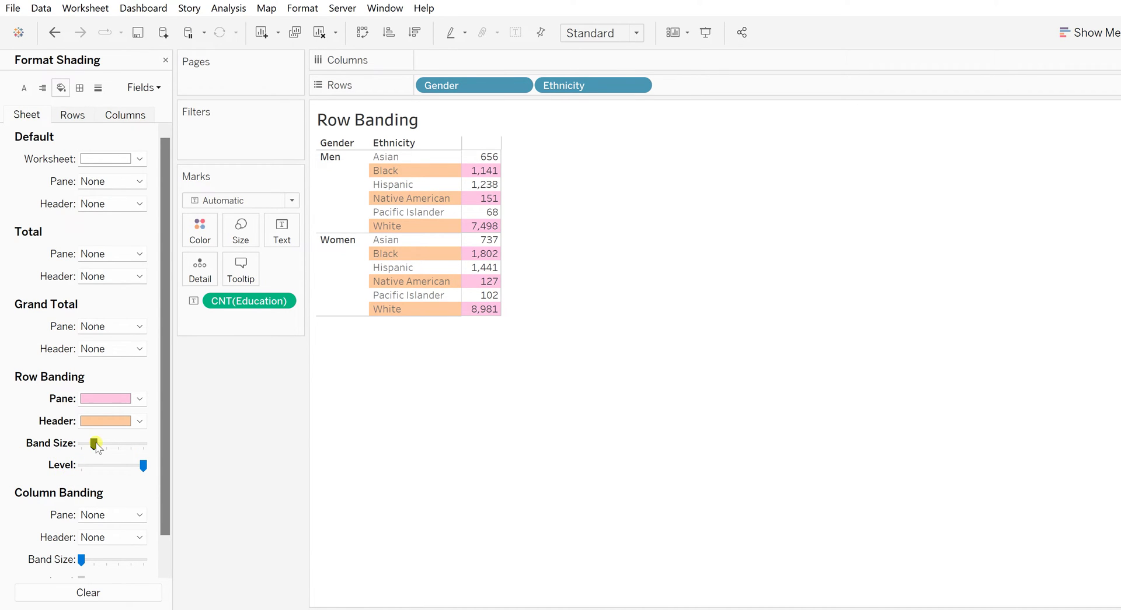
- Try progressively larger Row Banding band sizes, ending at the maximum band size
left_click_drag(96, 444, 135, 448)
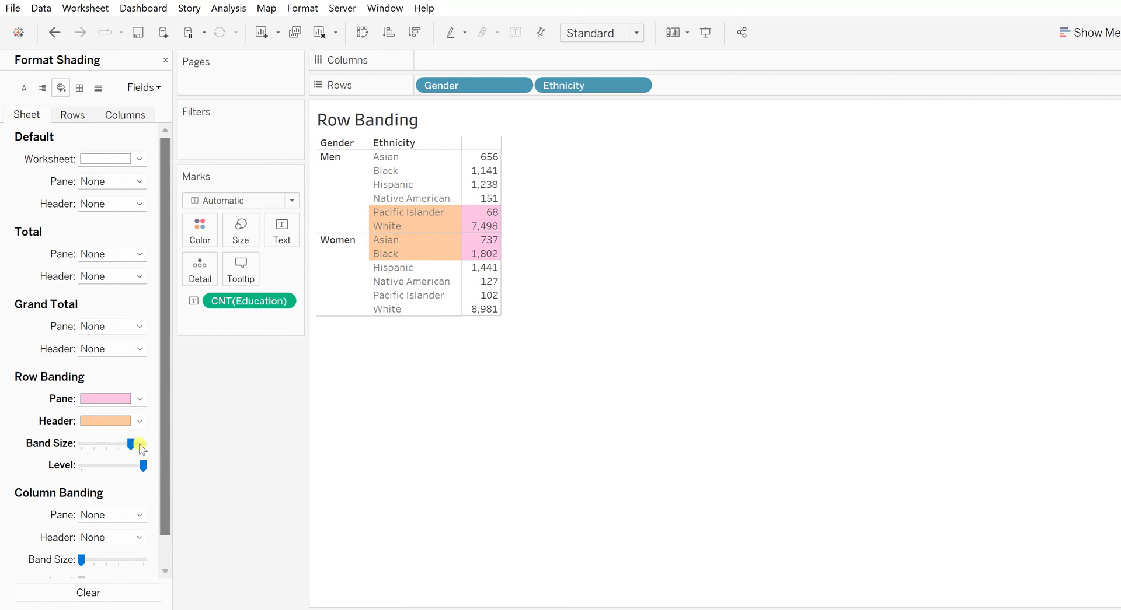
left_click_drag(133, 448, 94, 443)
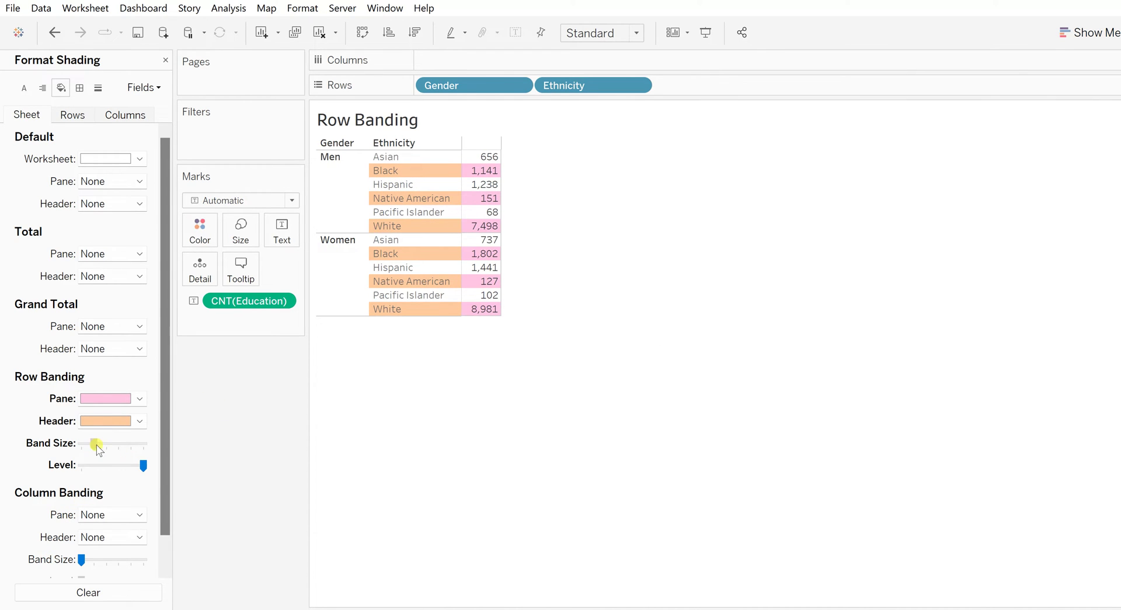
left_click_drag(97, 448, 105, 447)
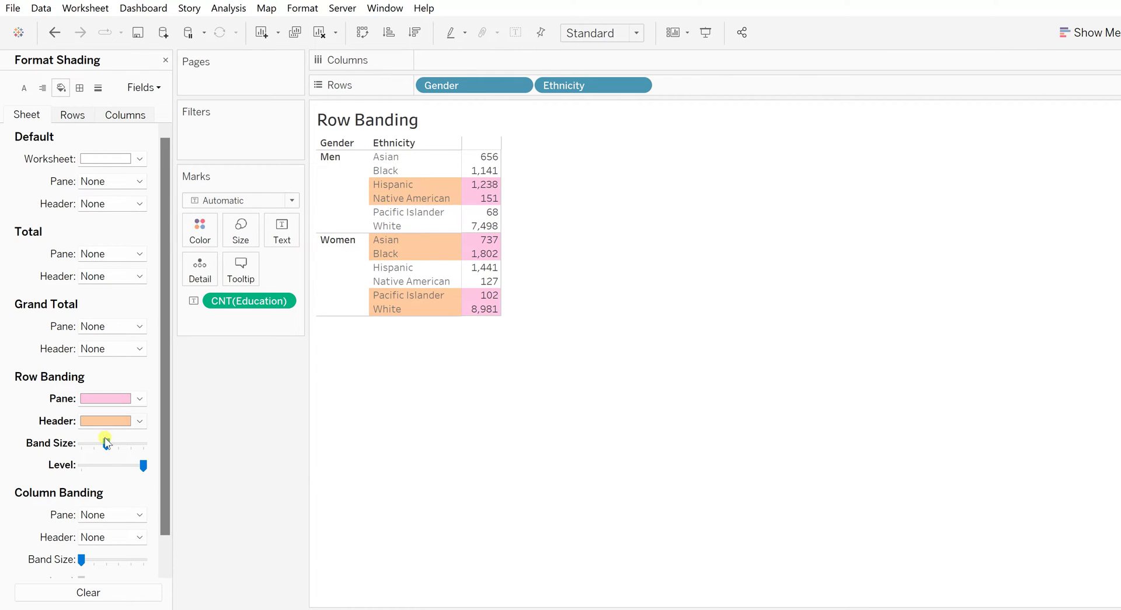
left_click_drag(105, 444, 118, 444)
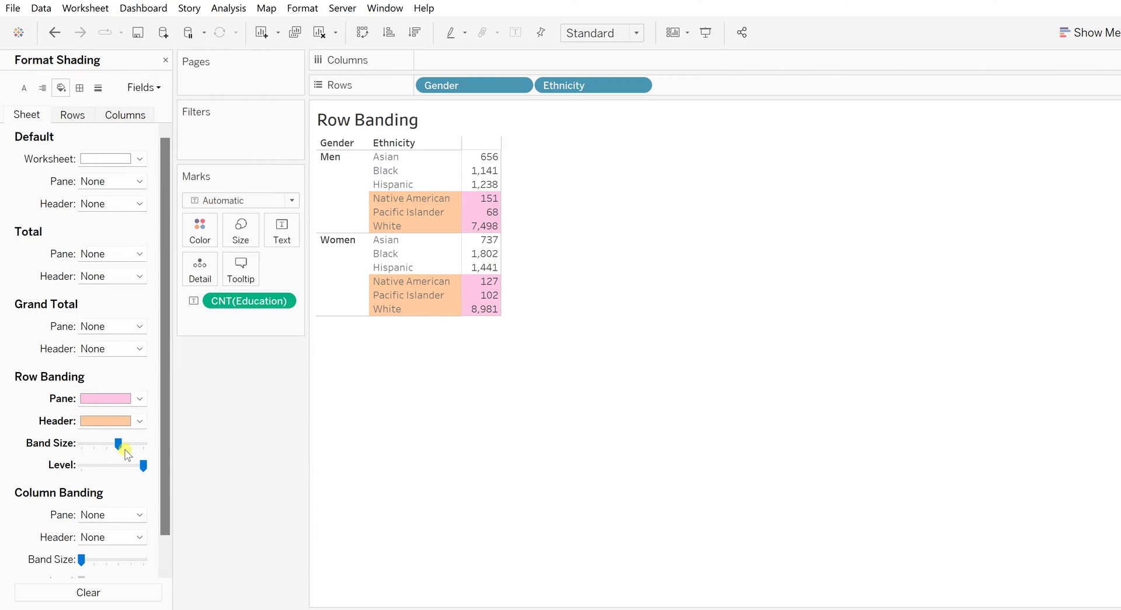
left_click(144, 446)
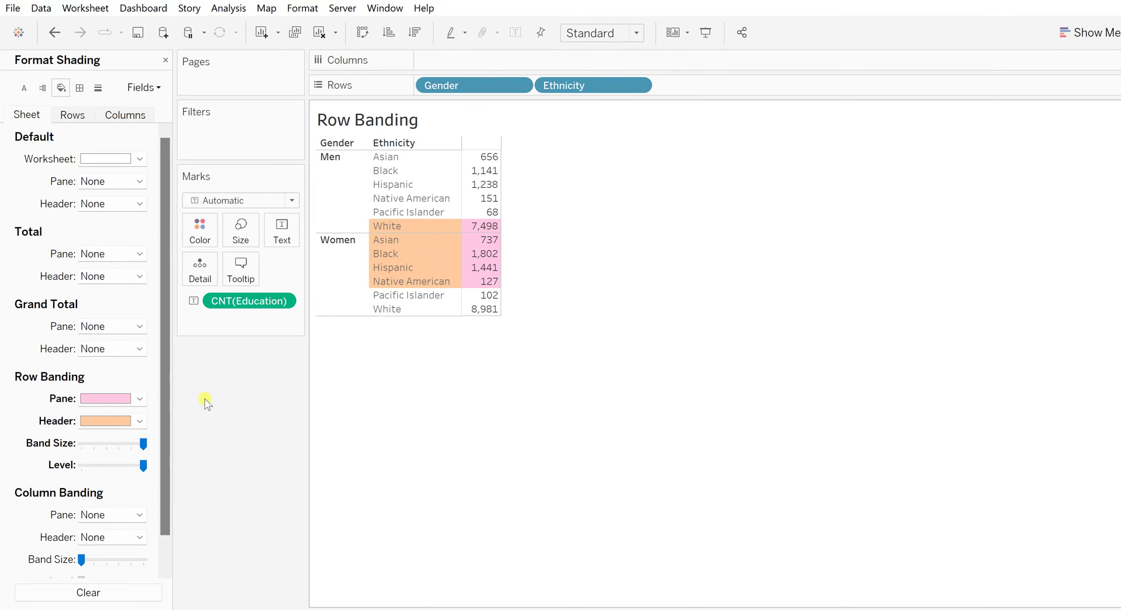
- Restore every-other-row banding, then lower the banding Level to band by Gender
left_click(82, 446)
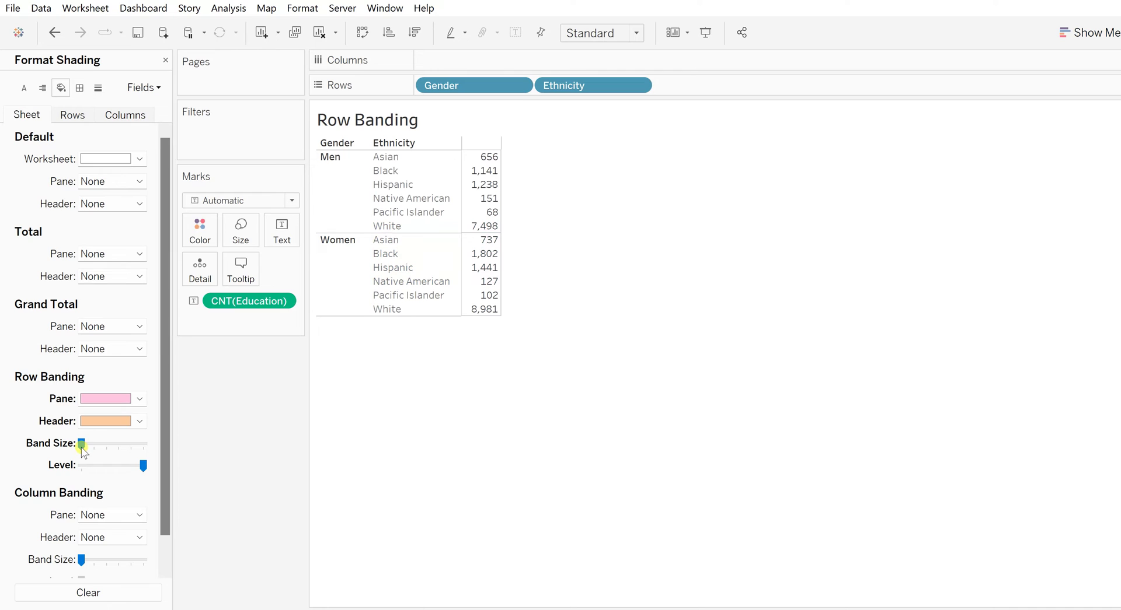
left_click_drag(82, 448, 93, 447)
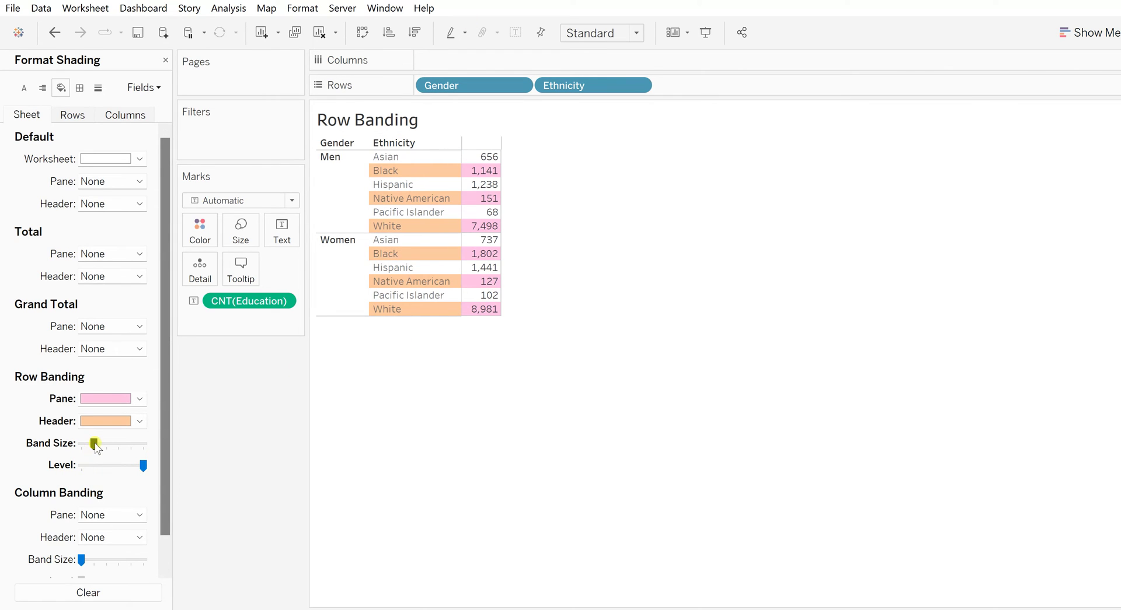
left_click_drag(143, 466, 105, 466)
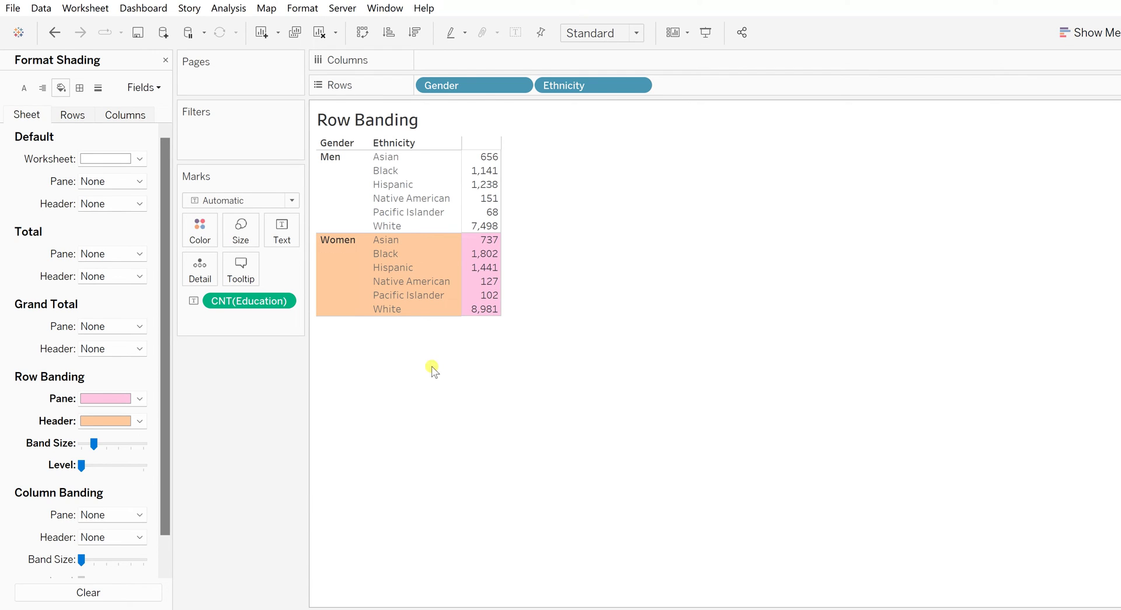
- Leave Gender in place on Rows and set banding Level to maximum for alternate Ethnicity rows
left_click(327, 168)
left_click(342, 329)
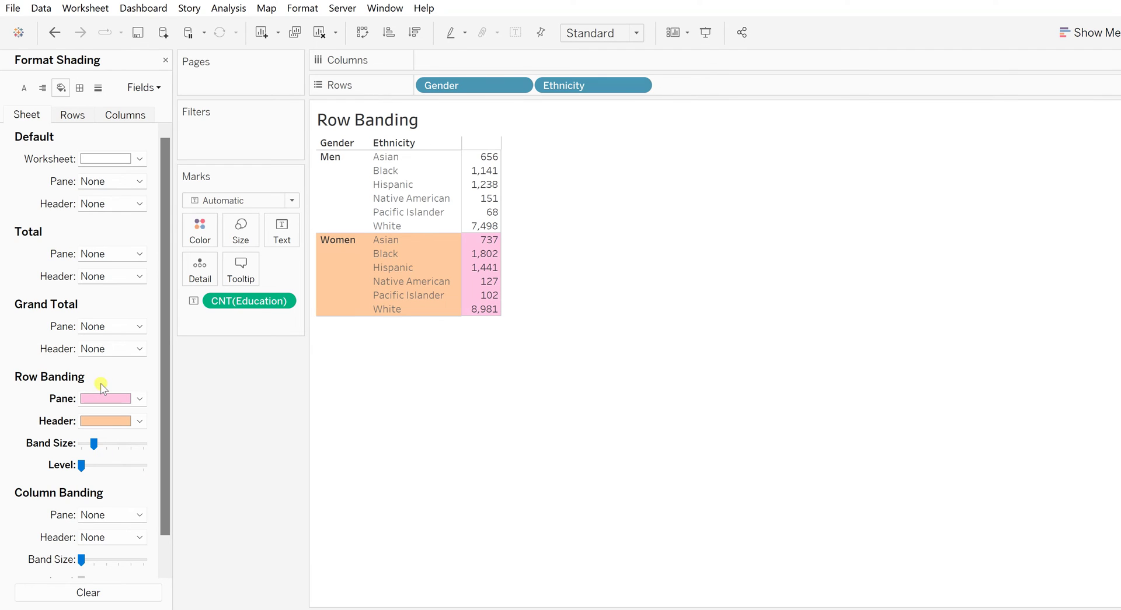
left_click(464, 86)
mouse_move(467, 87)
left_mouse_down()
mouse_move(363, 82)
mouse_move(482, 88)
left_mouse_up()
left_click(586, 88)
left_click(145, 466)
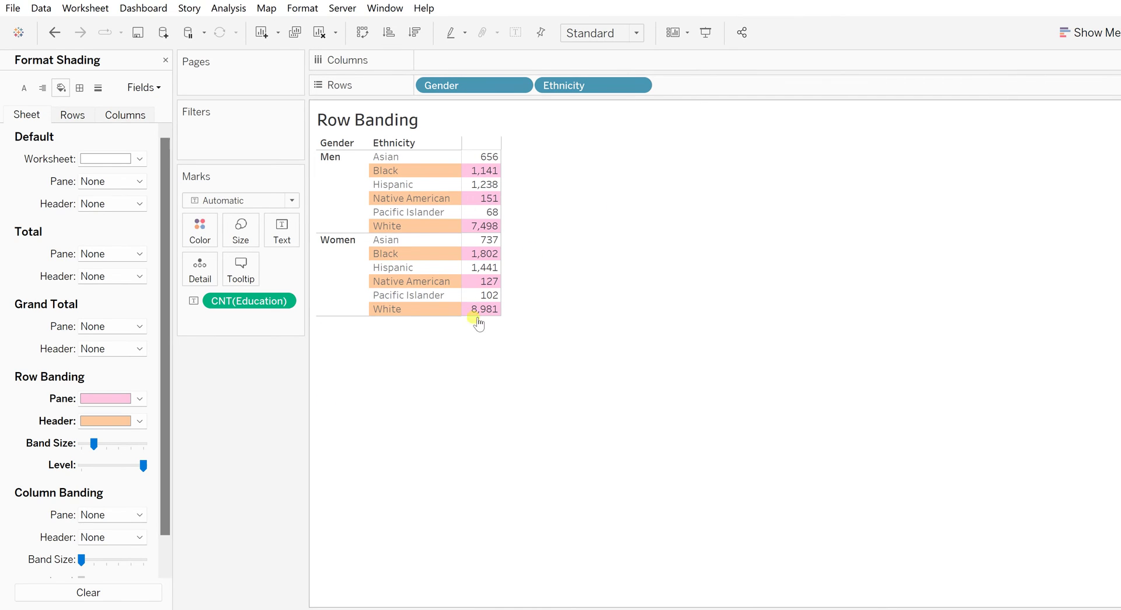
- Add College to Rows after Ethnicity and reopen the Shading format settings
left_click(165, 60)
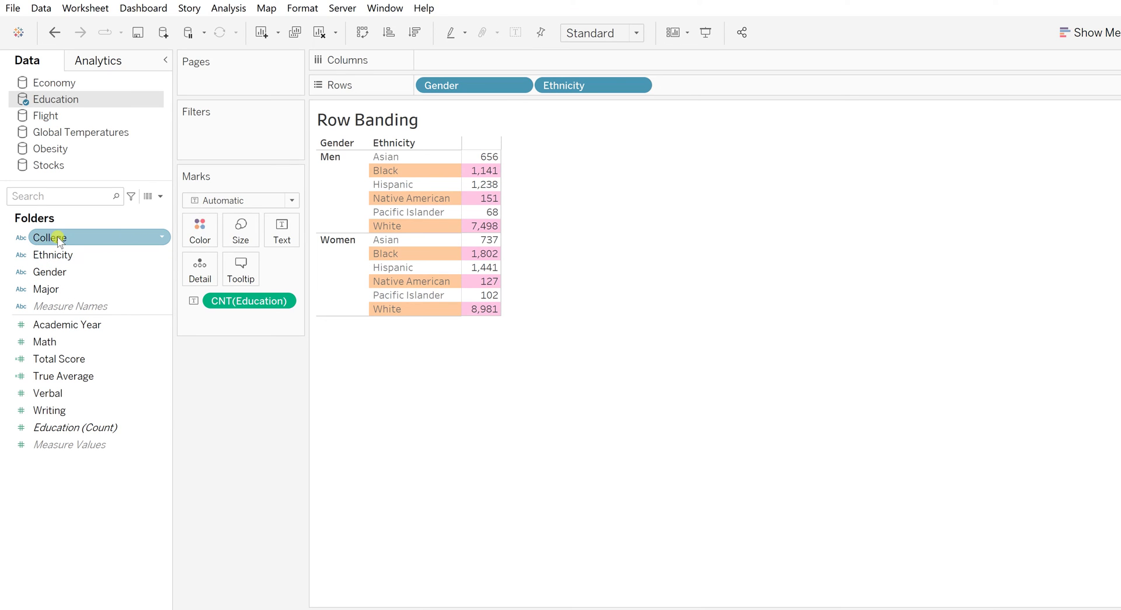
left_click_drag(59, 239, 699, 83)
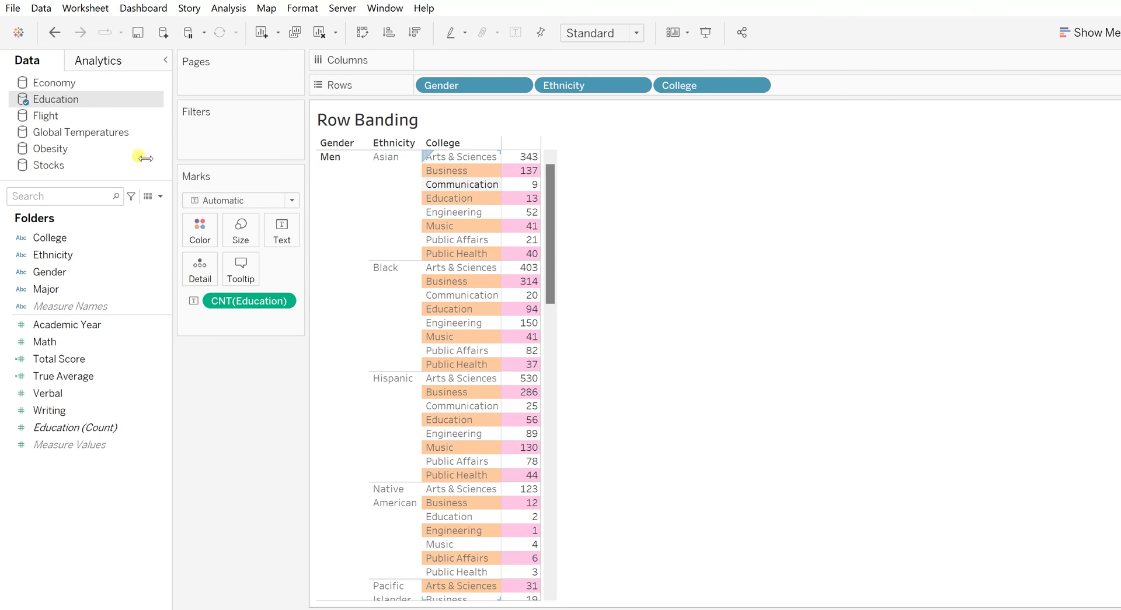
right_click(450, 173)
left_click(478, 237)
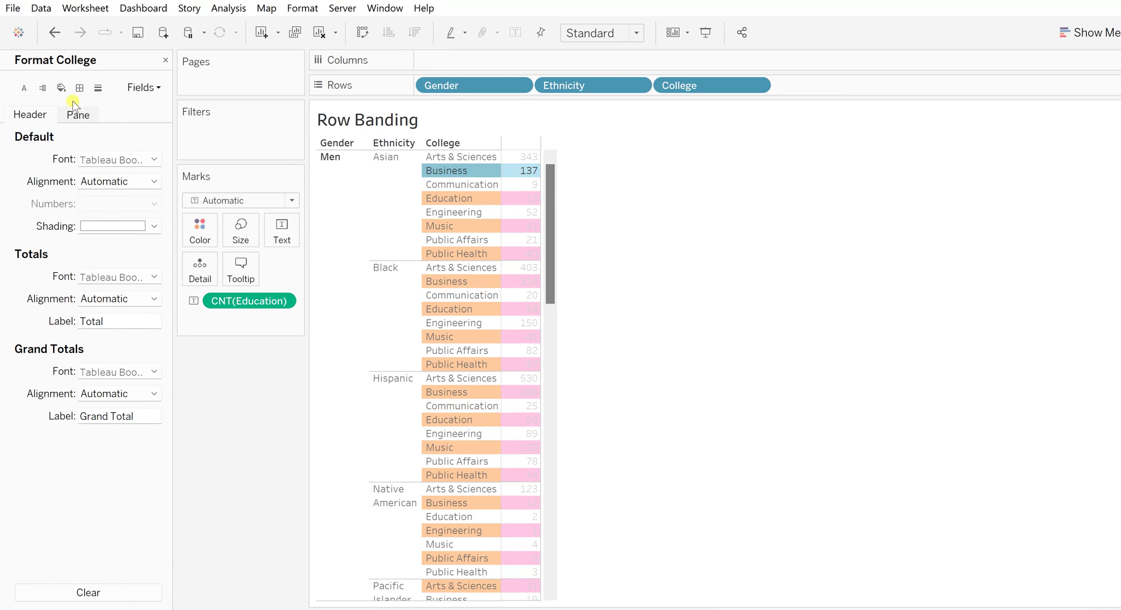
left_click(61, 88)
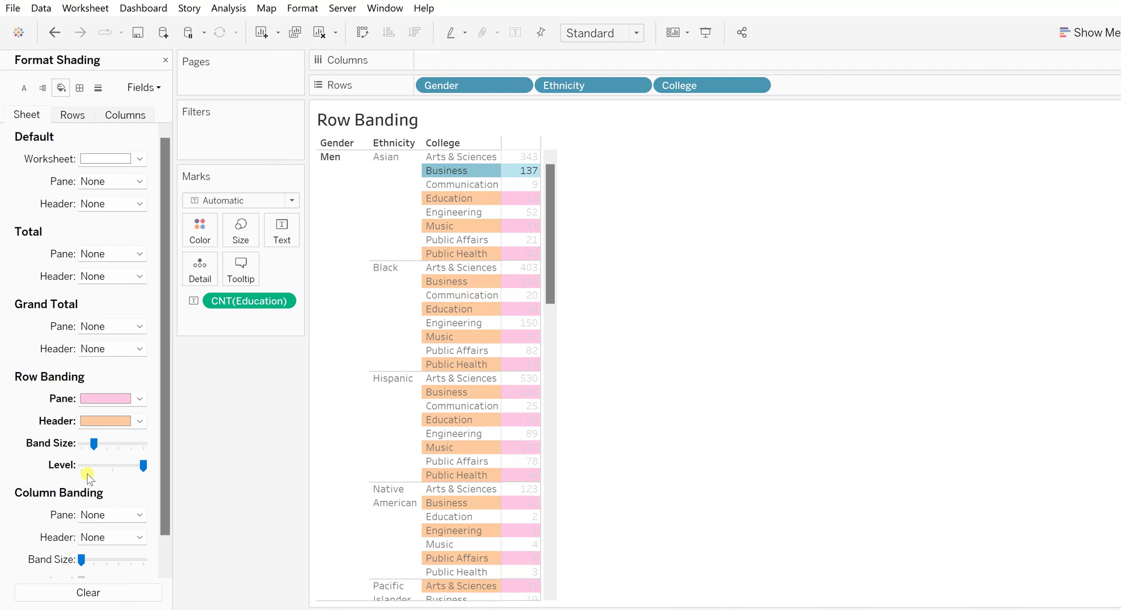
- Move the Row Banding Level slider to Ethnicity, then to Gender, shading the Women block
left_click(114, 471)
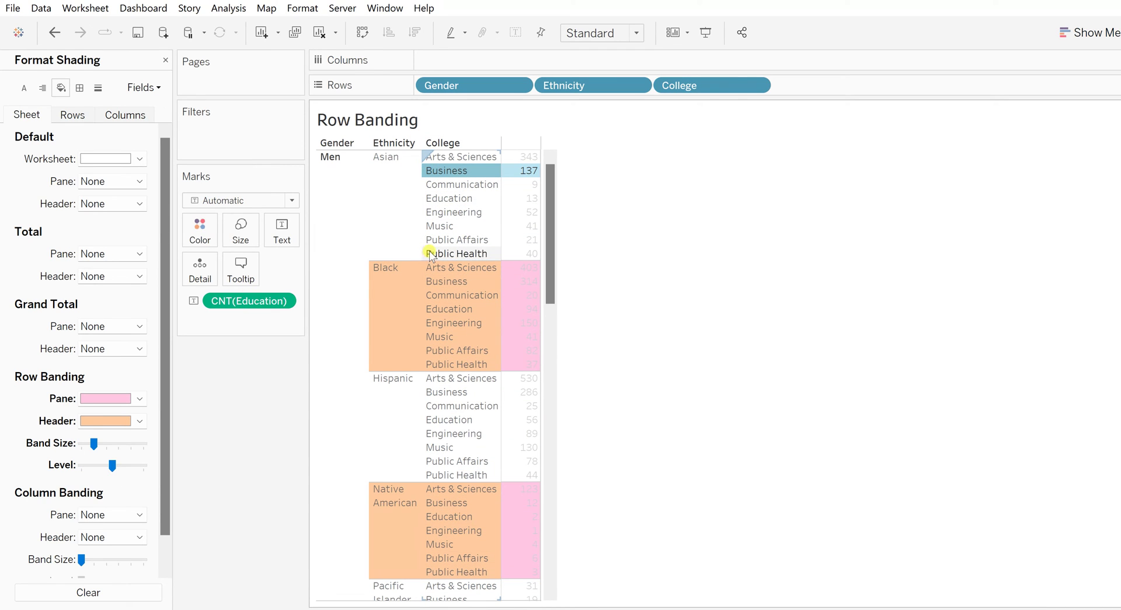
left_click(82, 466)
scroll(363, 428, "down", 10)
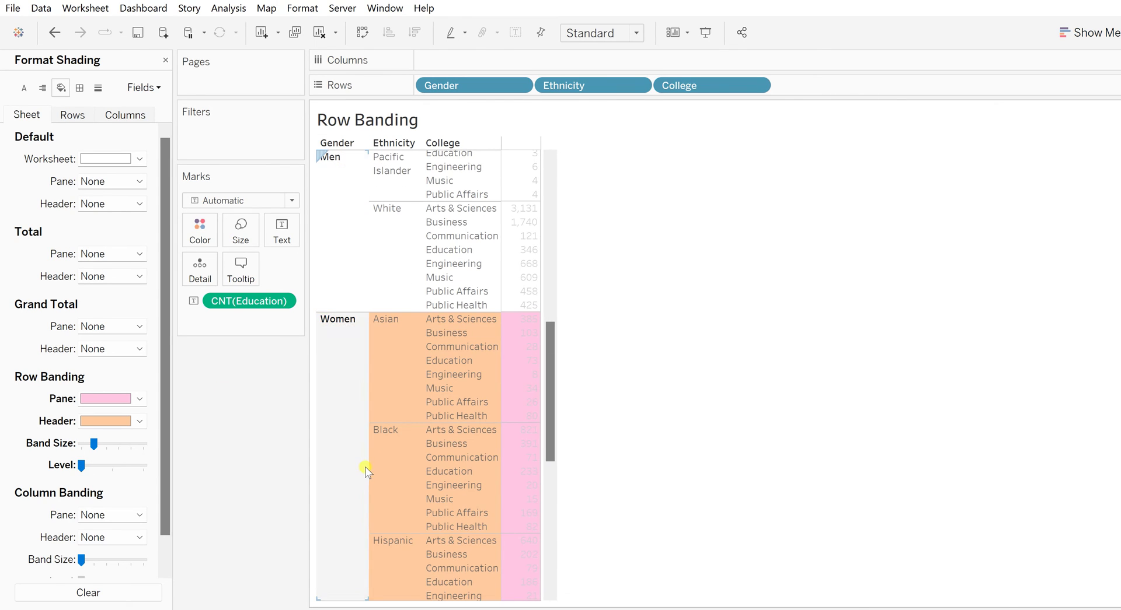
scroll(432, 382, "up", 10)
scroll(399, 383, "down", 10)
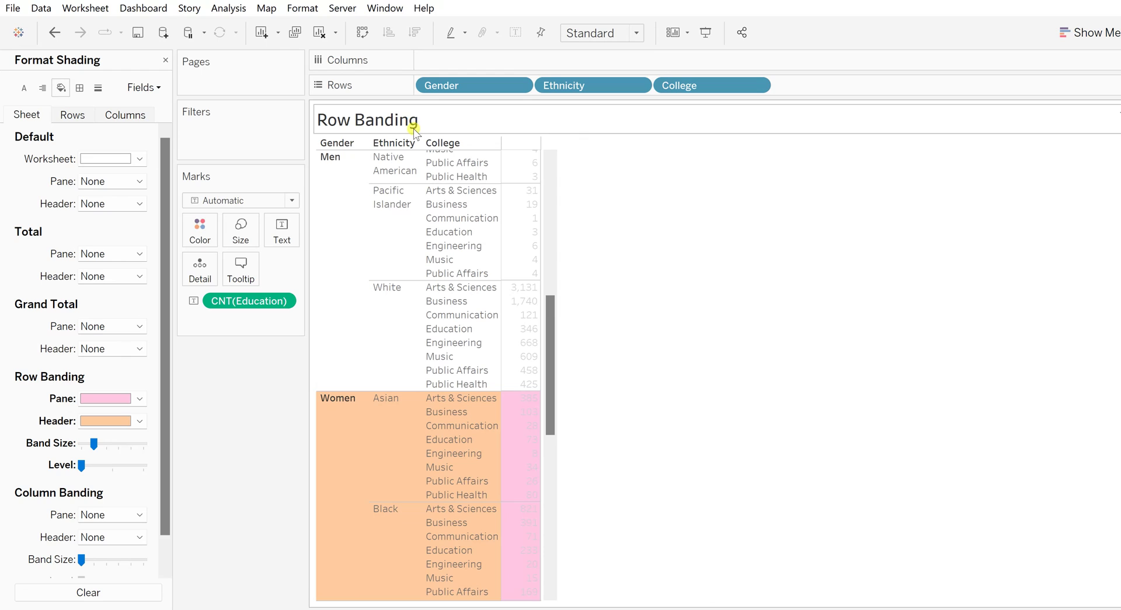
- Set the Row Banding header and pane colours both to None
left_click(117, 424)
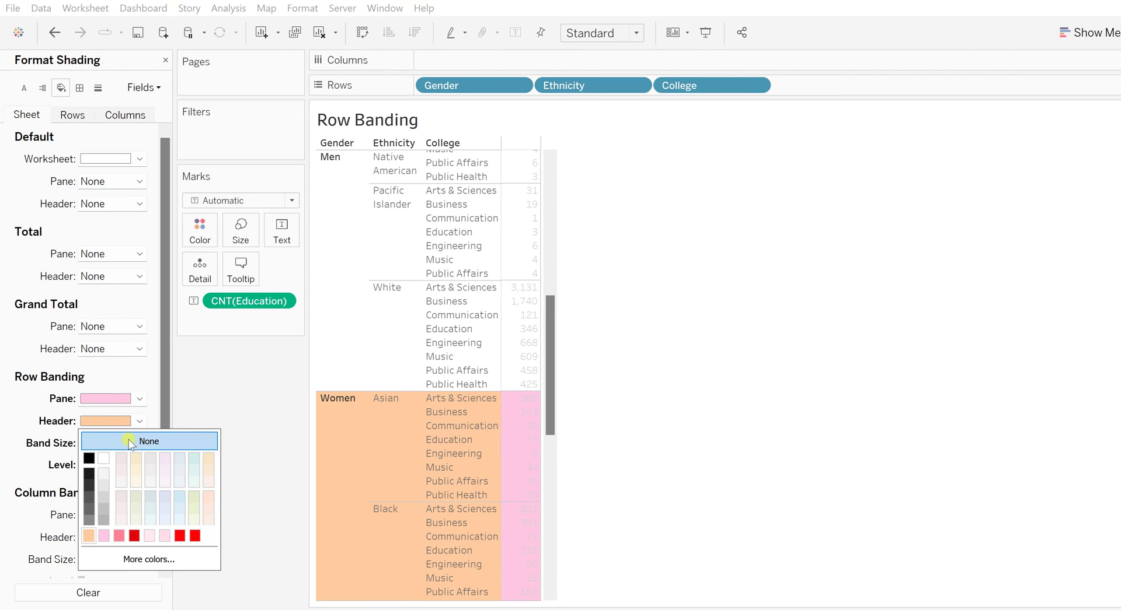
left_click(130, 442)
left_click(98, 398)
left_click(133, 418)
left_click(610, 356)
scroll(366, 228, "up", 10)
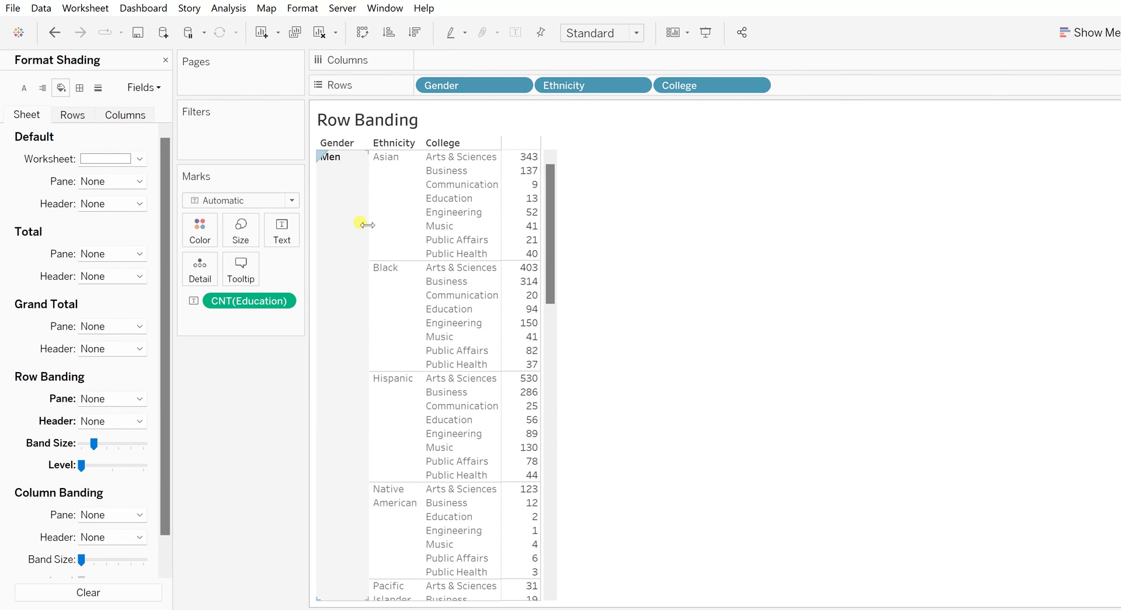